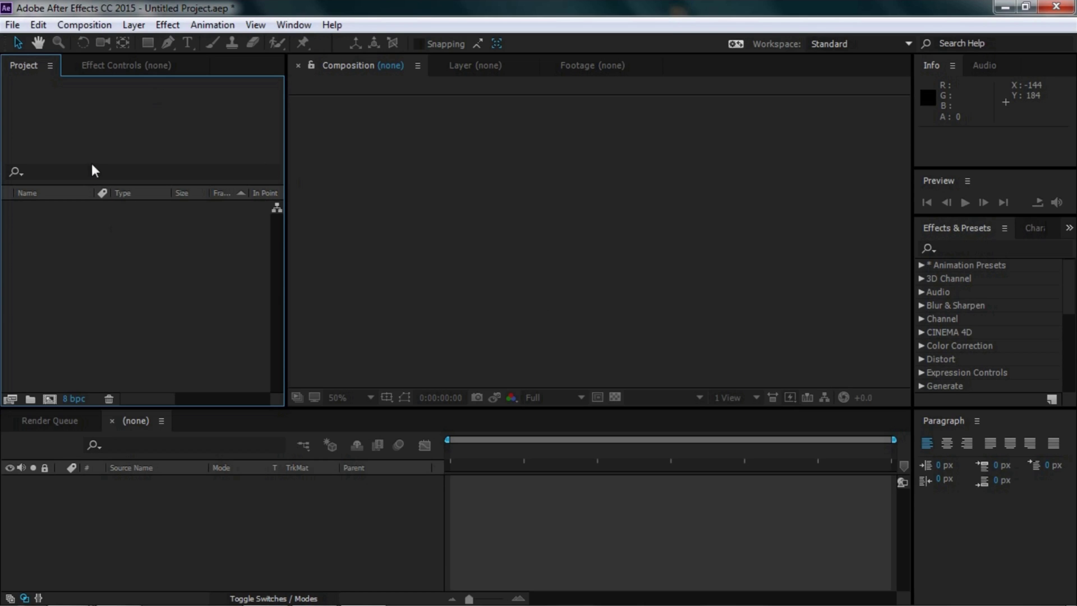
- Create a 'cinemascop' composition with the HDTV 1080 24 preset (1920x1080, 24 fps)
{"action": "left_click", "coordinate": [82, 24]}
{"action": "left_click", "coordinate": [112, 44]}
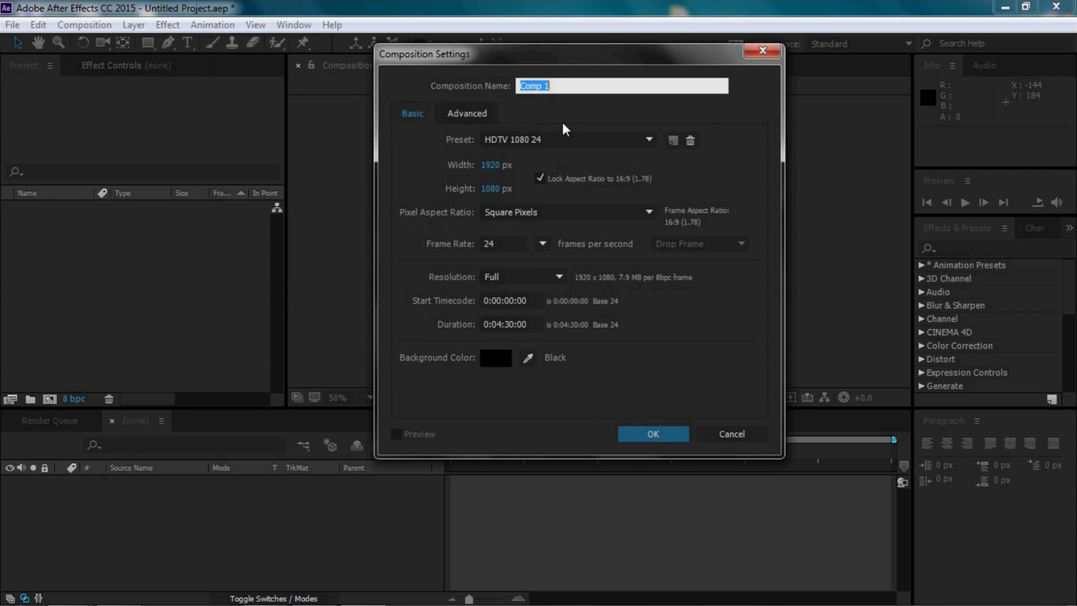
{"action": "type", "text": "cinemascop"}
{"action": "left_click", "coordinate": [652, 434]}
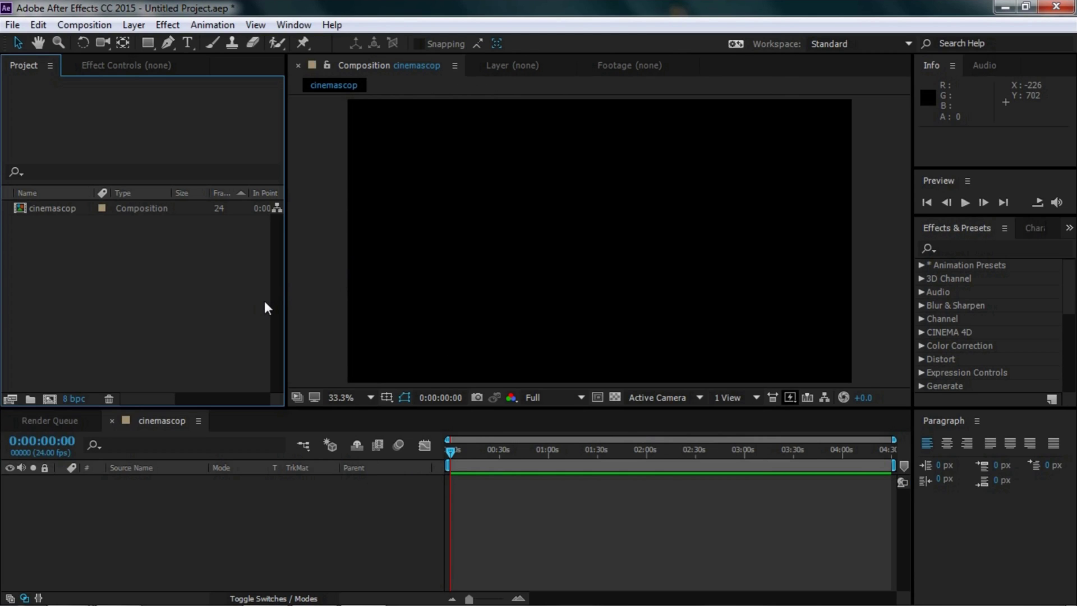
{"action": "right_click", "coordinate": [96, 295]}
- Import butterfly.mp4 and place it as layer 1 in the cinemascop timeline
{"action": "left_click", "coordinate": [126, 379]}
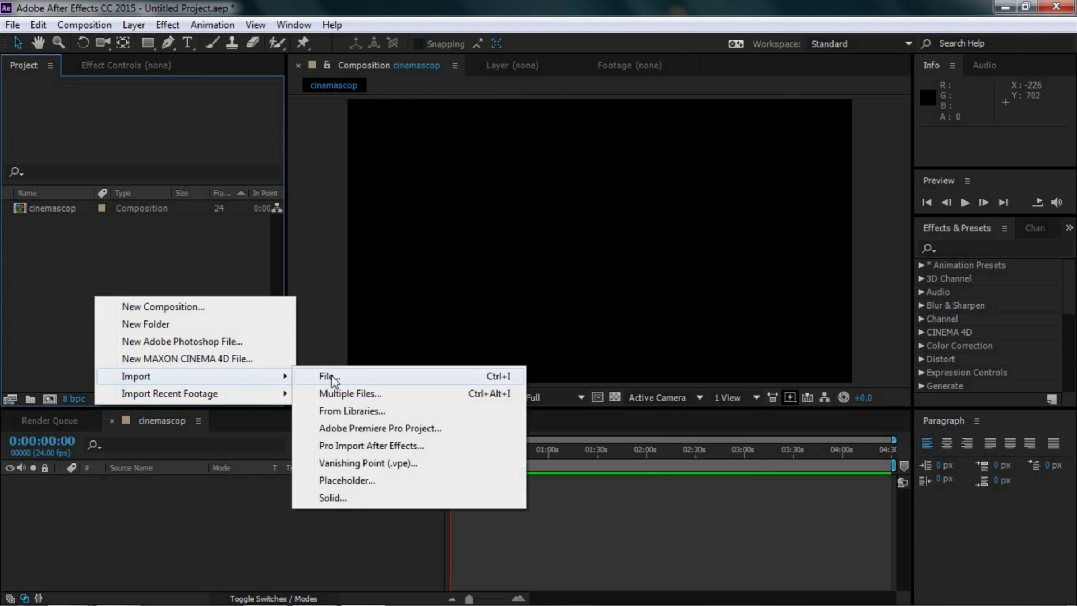
{"action": "left_click", "coordinate": [330, 376]}
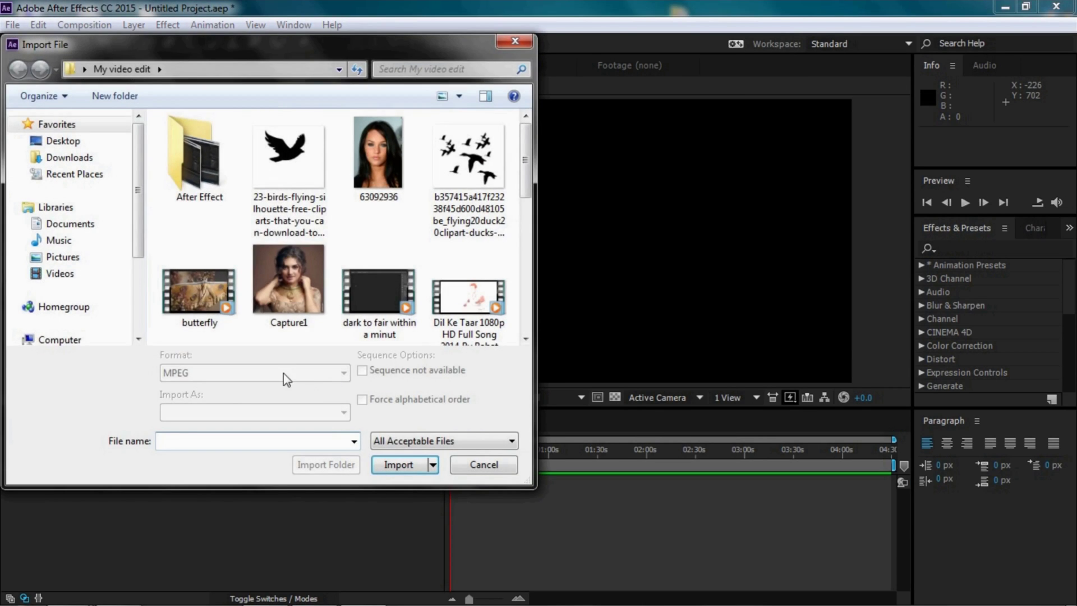
{"action": "left_click", "coordinate": [212, 321]}
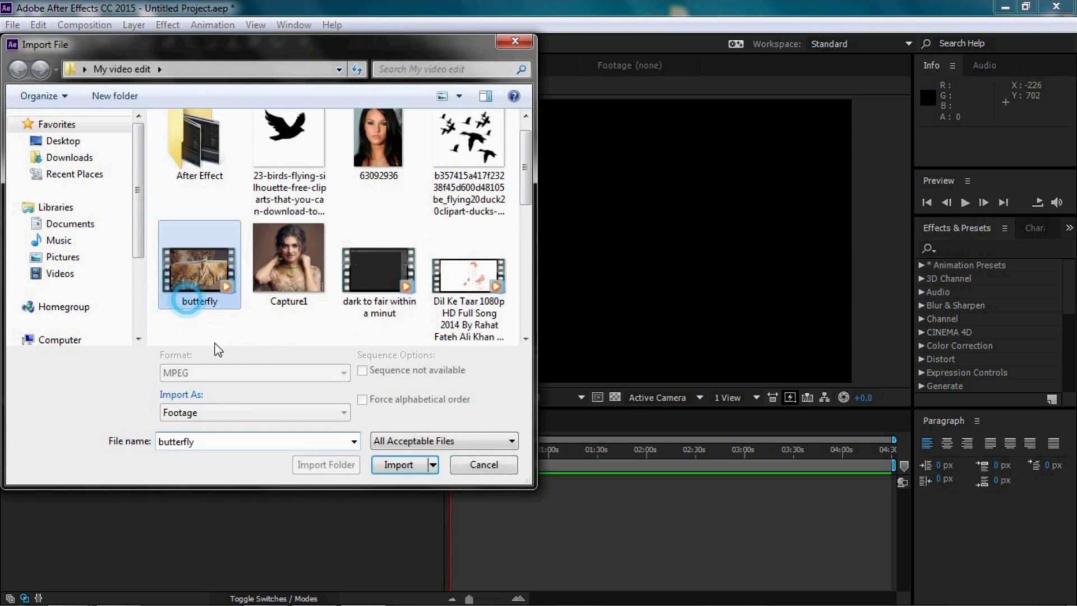
{"action": "left_click", "coordinate": [397, 464]}
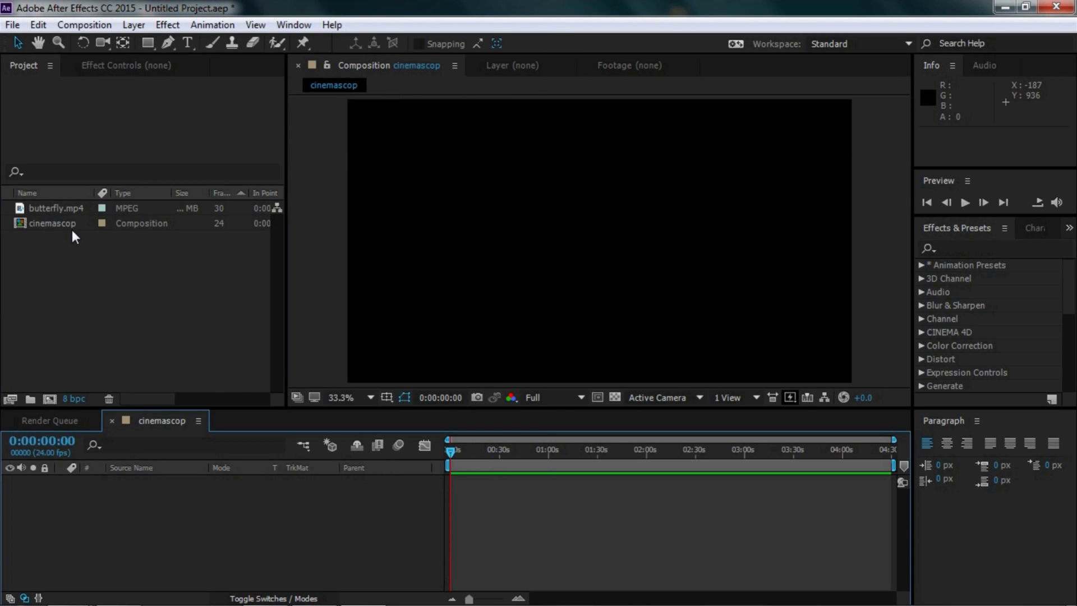
{"action": "left_click_drag", "start_coordinate": [66, 207], "coordinate": [152, 510]}
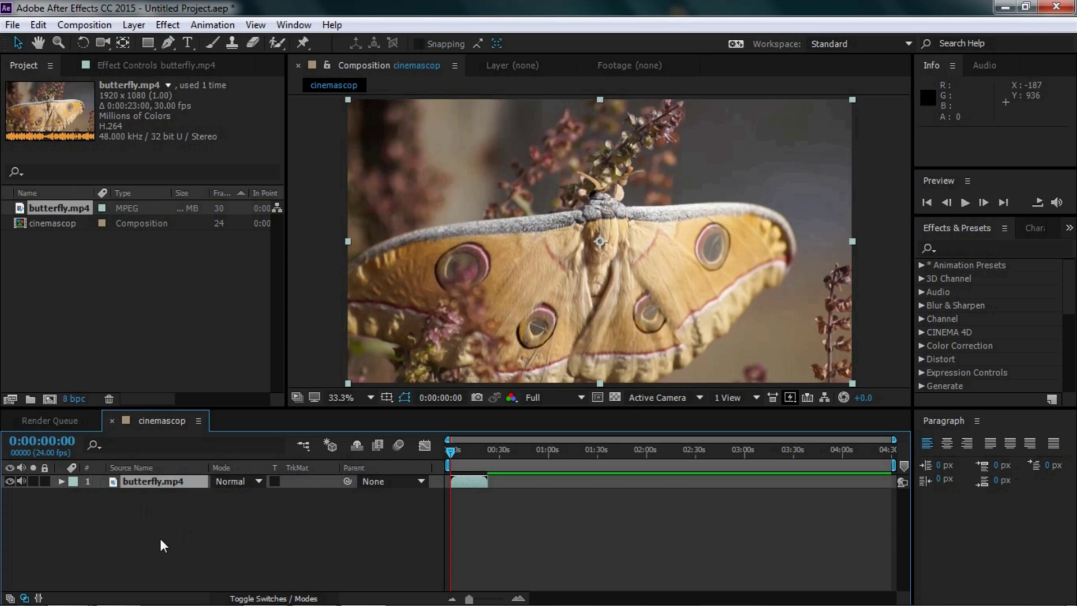
{"action": "left_click", "coordinate": [140, 26]}
- Add a 1920x1080 solid named 'black' with colour 000000 above butterfly.mp4
{"action": "mouse_move", "coordinate": [185, 18]}
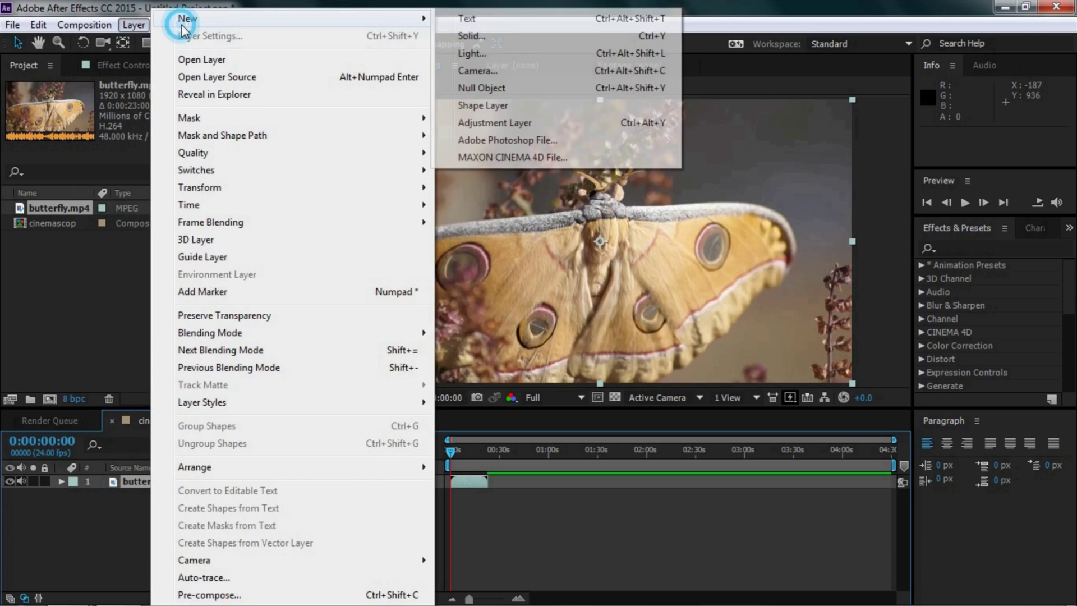
{"action": "left_click", "coordinate": [466, 37]}
{"action": "left_click", "coordinate": [529, 157]}
{"action": "type", "text": "black"}
{"action": "left_click", "coordinate": [621, 301]}
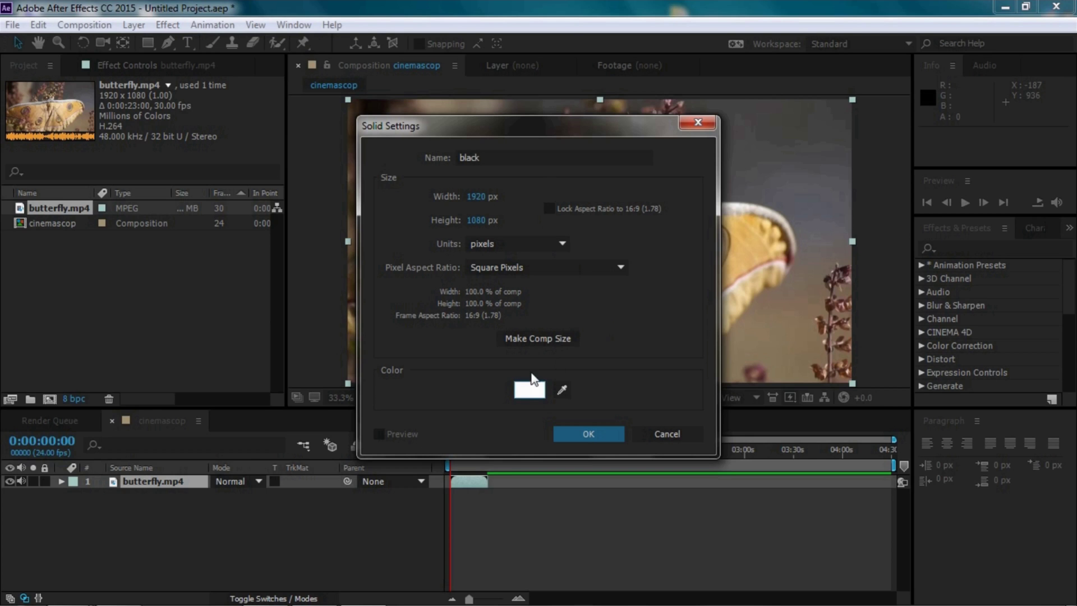
{"action": "left_click", "coordinate": [527, 390]}
{"action": "type", "text": "000000"}
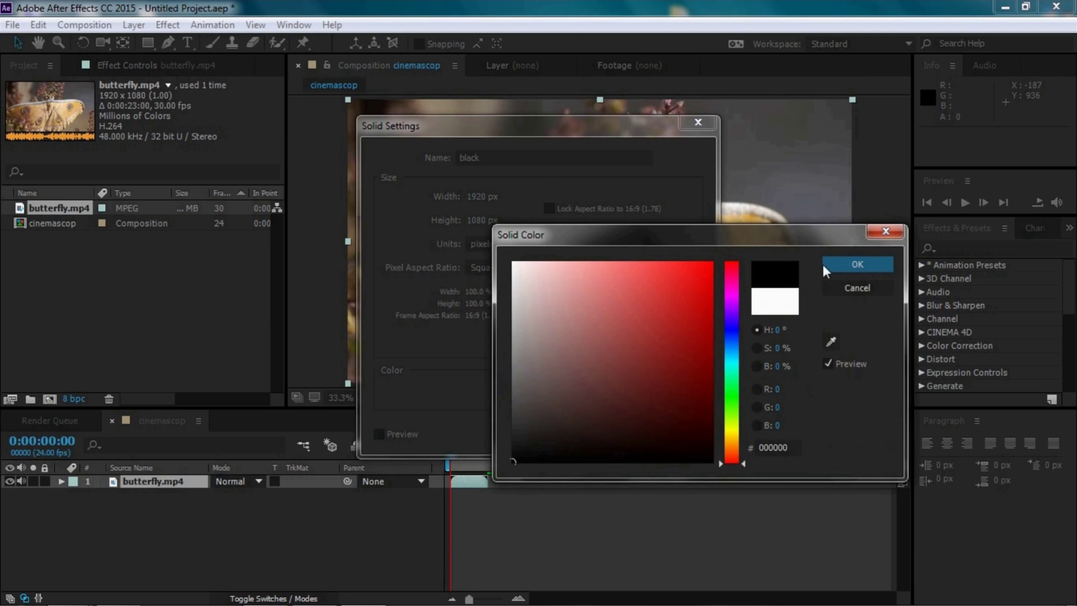
{"action": "left_click", "coordinate": [826, 266]}
{"action": "left_click", "coordinate": [608, 430]}
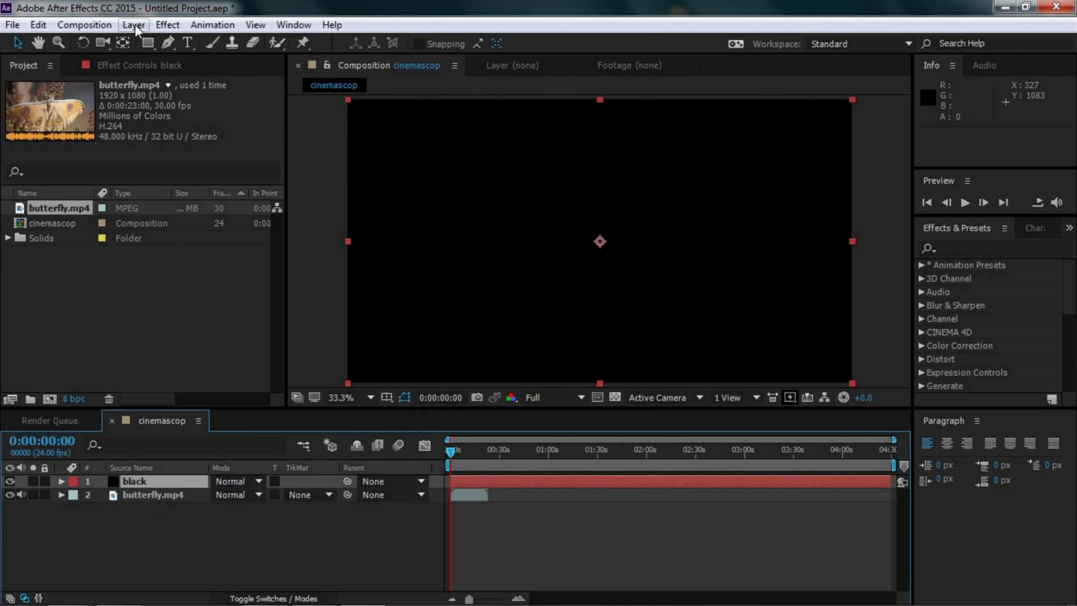
{"action": "left_click", "coordinate": [135, 25]}
- Add a 1920x1080 solid named 'white' coloured FFFFFF on top of the black solid
{"action": "mouse_move", "coordinate": [185, 15]}
{"action": "left_click", "coordinate": [671, 36]}
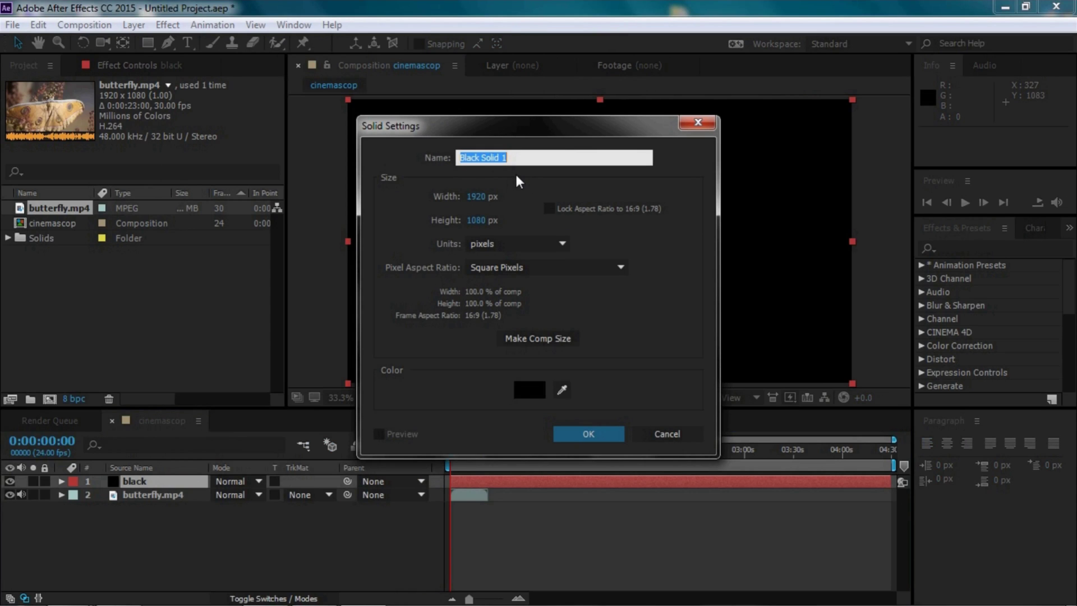
{"action": "type", "text": "white"}
{"action": "left_click", "coordinate": [529, 389]}
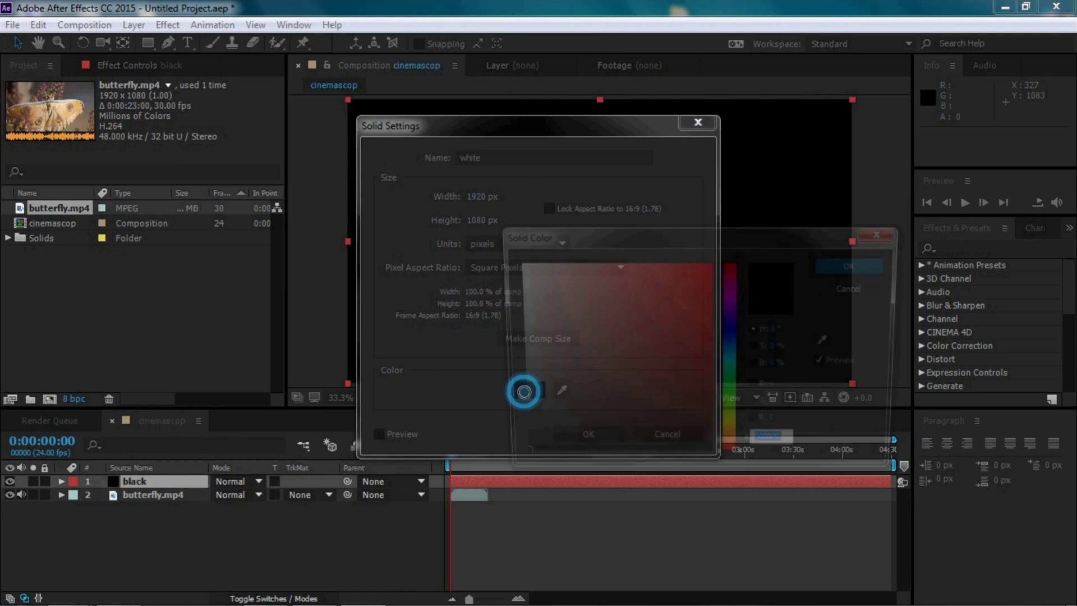
{"action": "left_click_drag", "start_coordinate": [537, 279], "coordinate": [475, 254]}
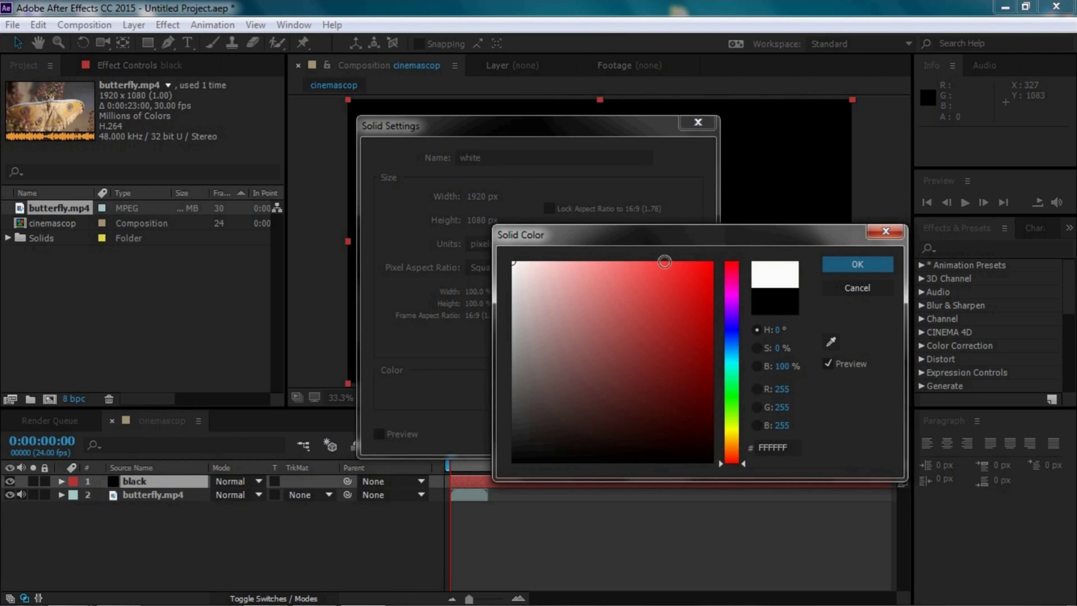
{"action": "left_click", "coordinate": [851, 262]}
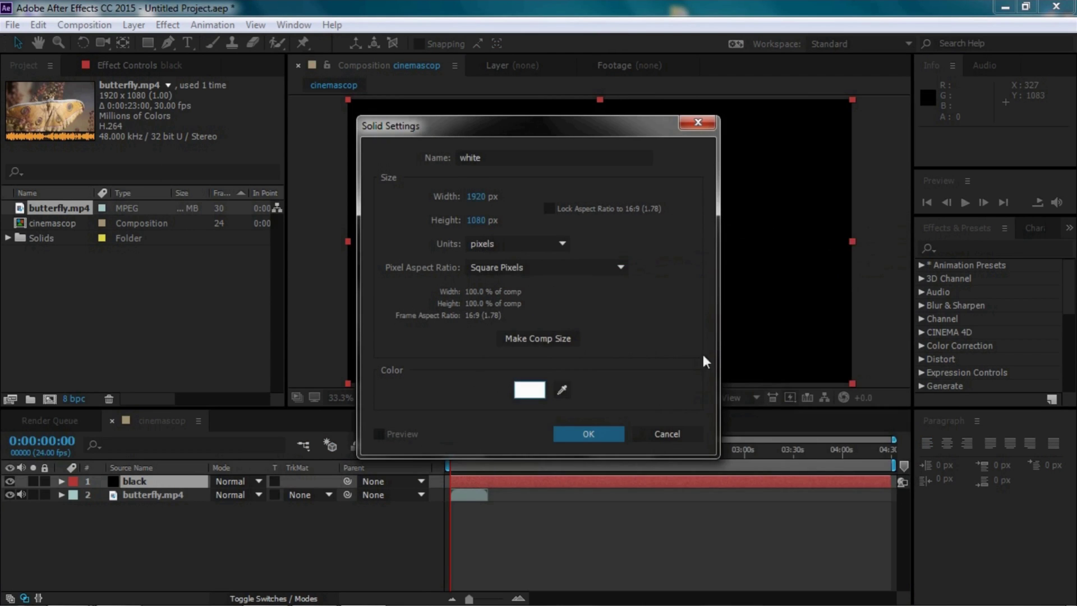
{"action": "left_click", "coordinate": [574, 429]}
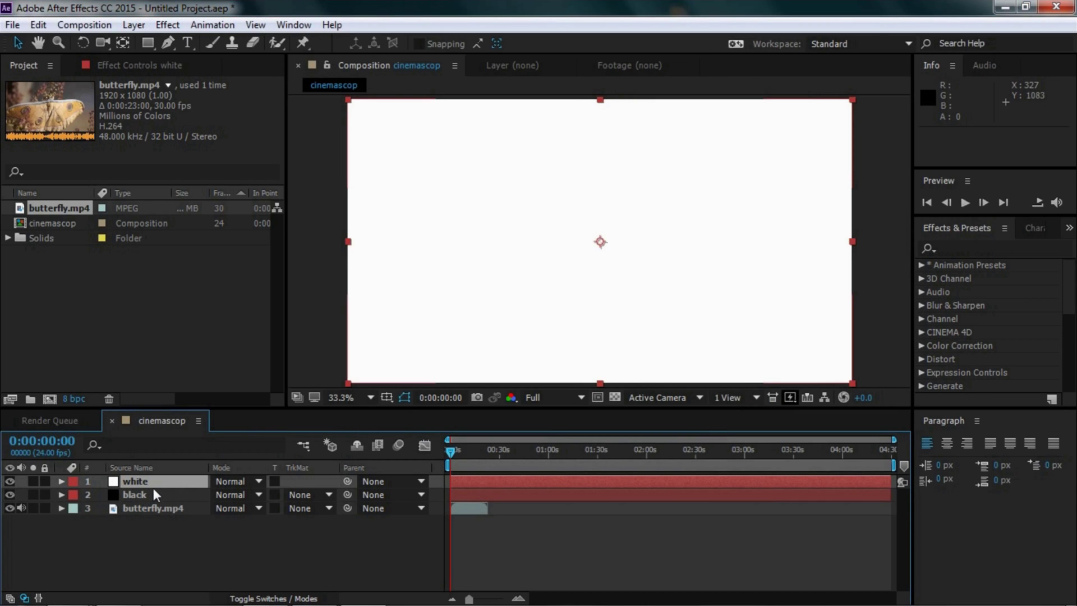
{"action": "left_click", "coordinate": [155, 494]}
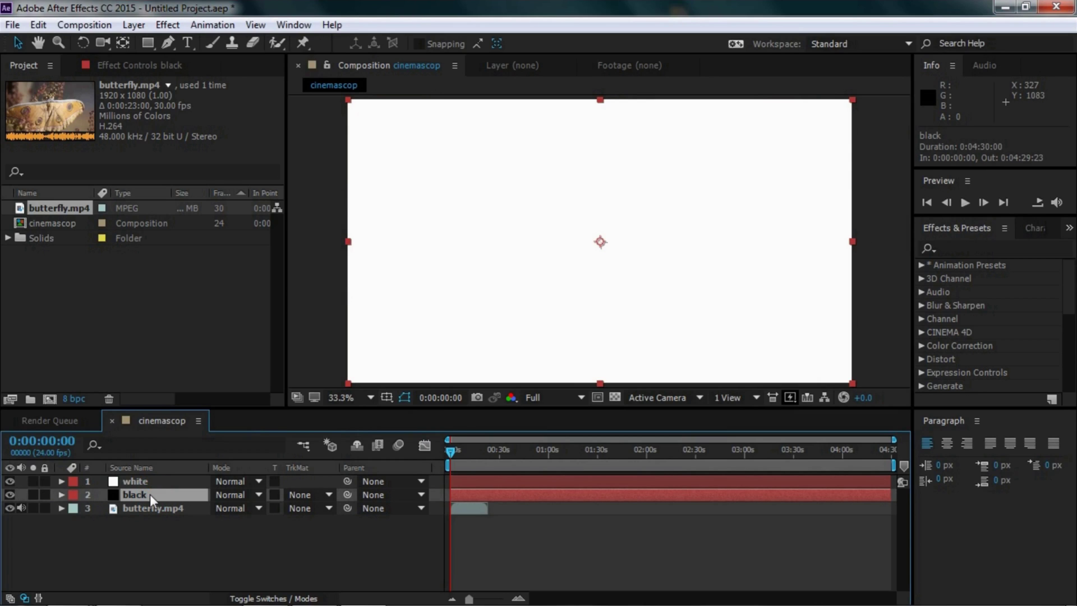
- Set the black layer's track matte to Alpha Inverted Matte 'white' and show white's Scale
{"action": "left_click", "coordinate": [328, 494]}
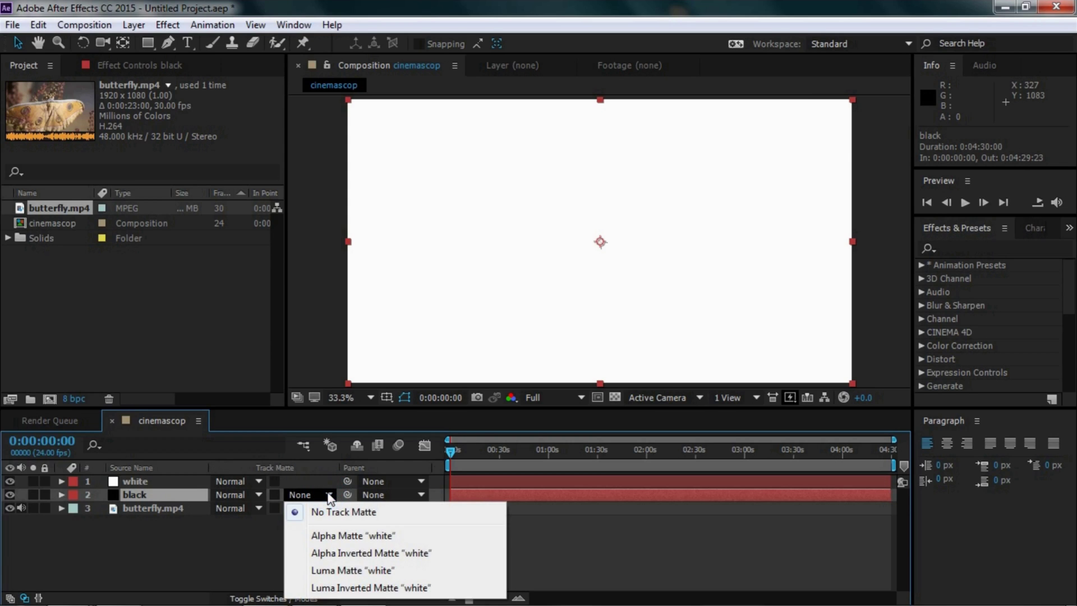
{"action": "left_click", "coordinate": [390, 553]}
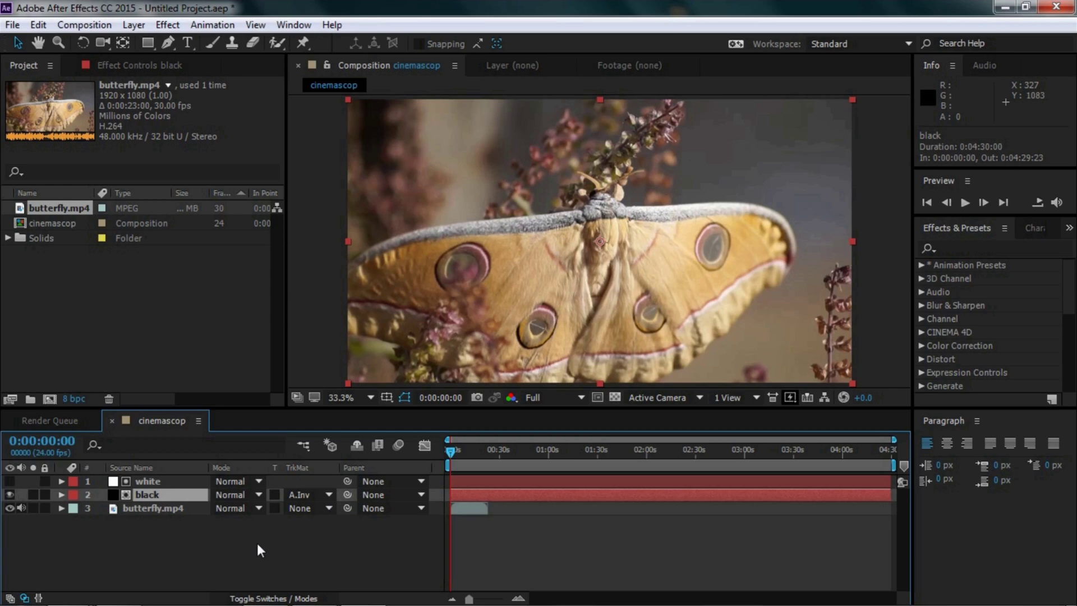
{"action": "left_click", "coordinate": [156, 480]}
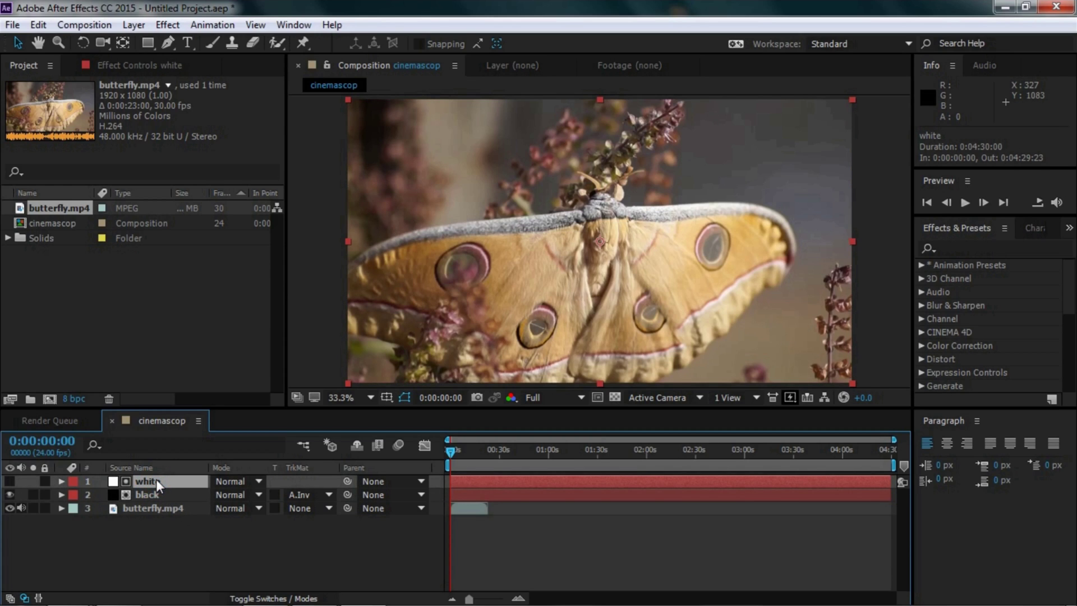
{"action": "key", "text": "s"}
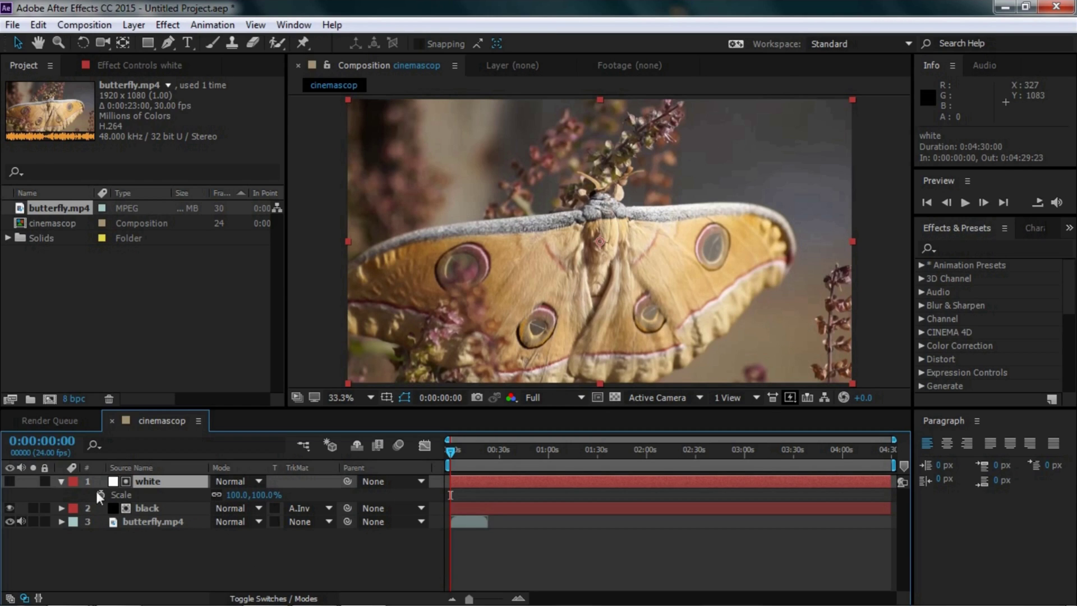
- Unlink the white matte's Scale proportions and set it to 100, 75%
{"action": "left_click", "coordinate": [60, 481]}
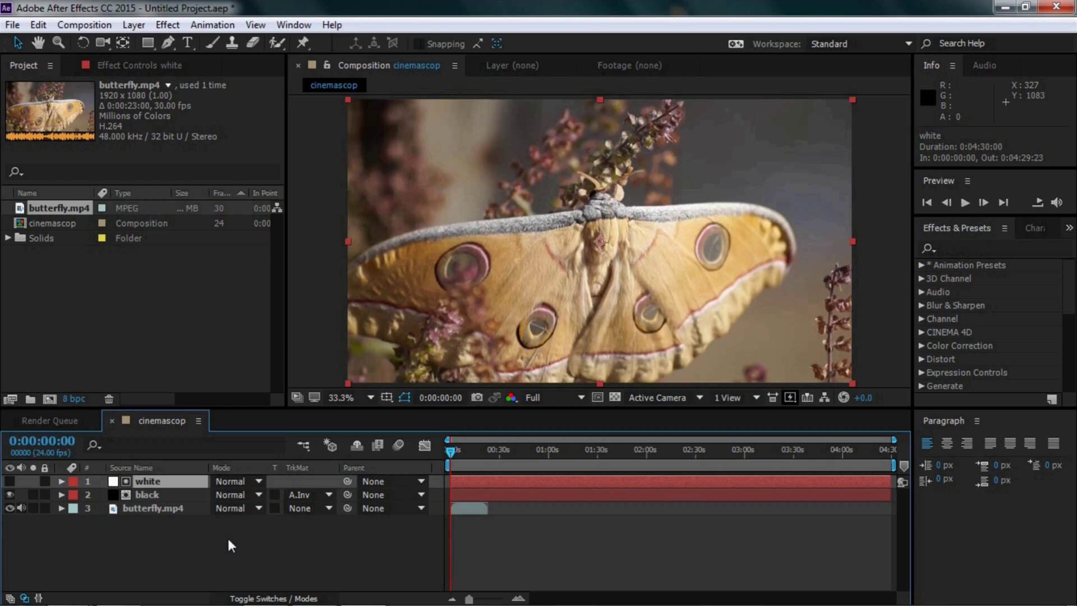
{"action": "key", "text": "ctrl+Down"}
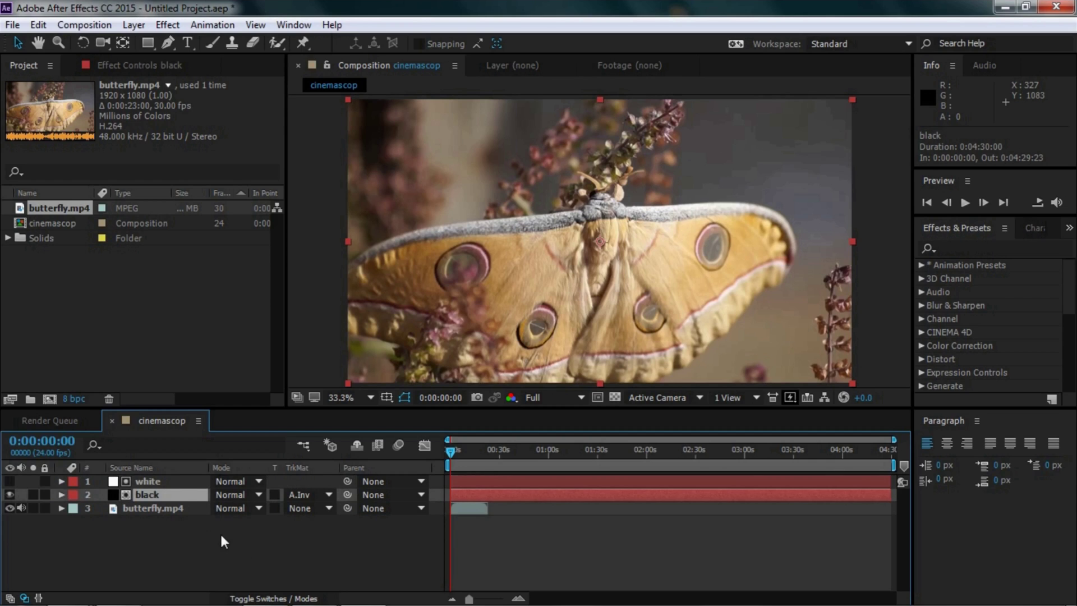
{"action": "left_click", "coordinate": [157, 480]}
{"action": "left_click", "coordinate": [61, 481]}
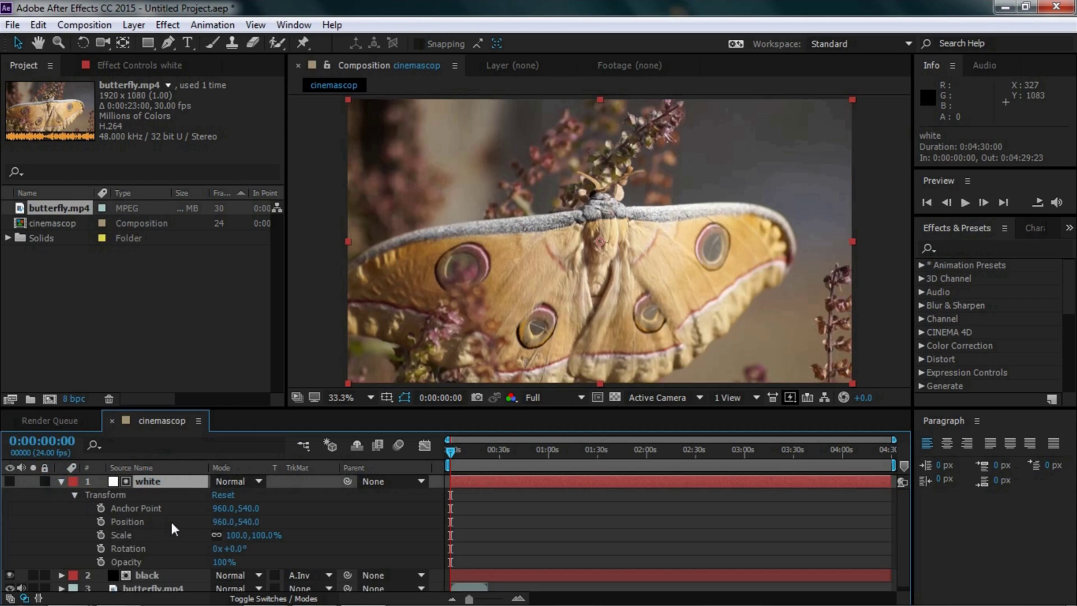
{"action": "left_click", "coordinate": [135, 534]}
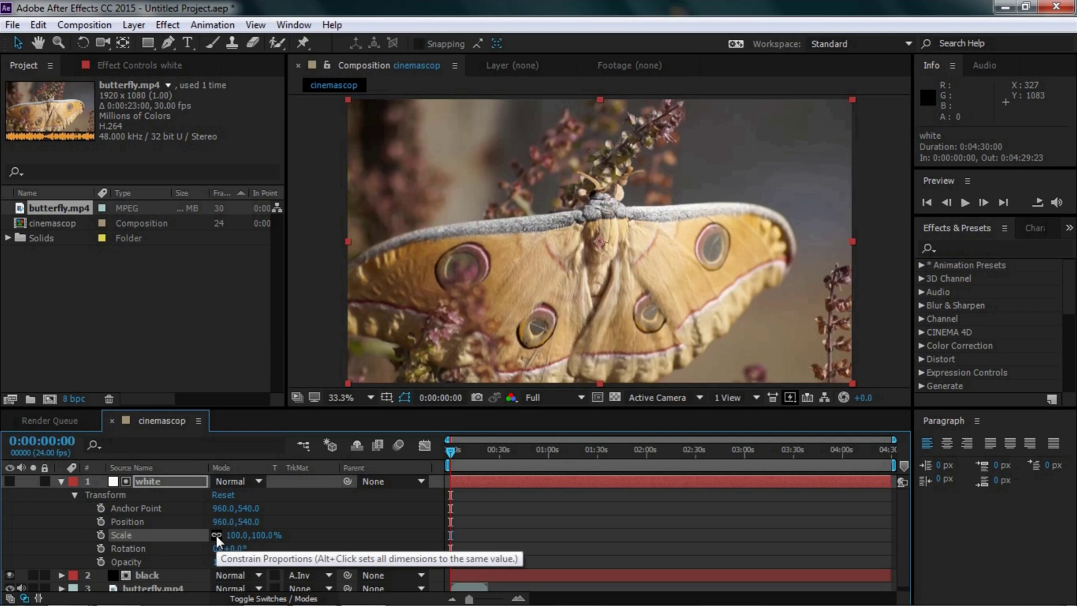
{"action": "left_click", "coordinate": [216, 535]}
{"action": "left_click", "coordinate": [258, 535]}
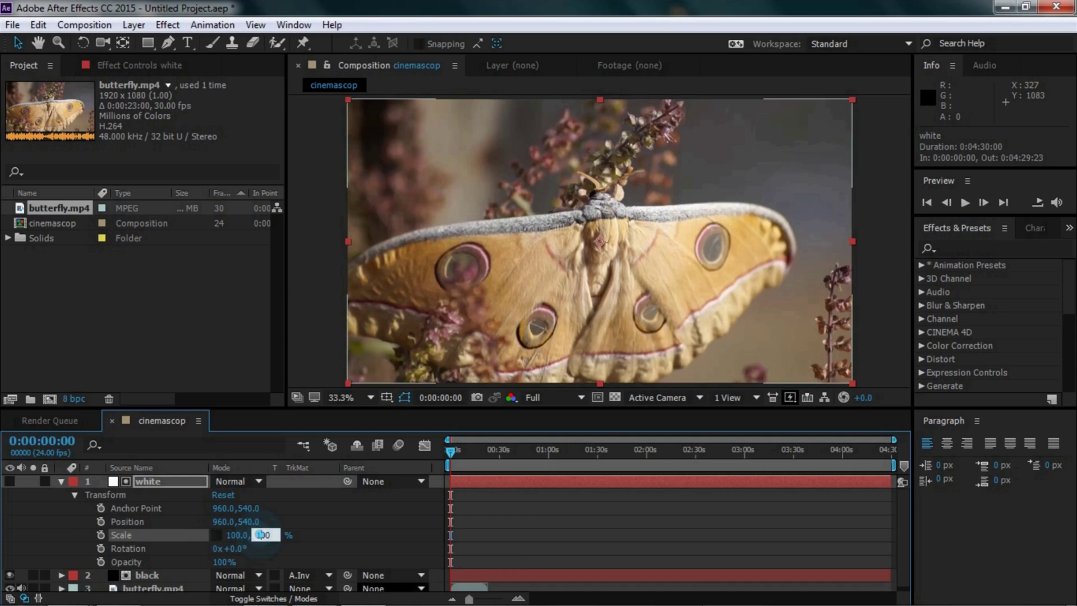
{"action": "key", "text": "Right"}
{"action": "key", "text": "Right"}
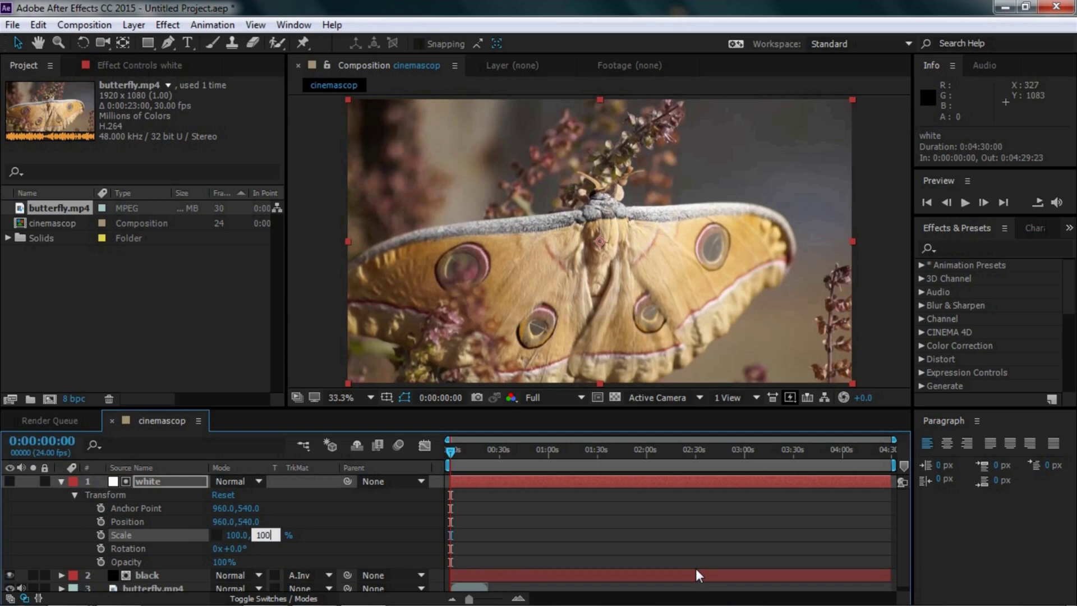
{"action": "key", "text": "BackSpace"}
{"action": "key", "text": "BackSpace"}
{"action": "key", "text": "BackSpace"}
{"action": "type", "text": "75"}
{"action": "key", "text": "Return"}
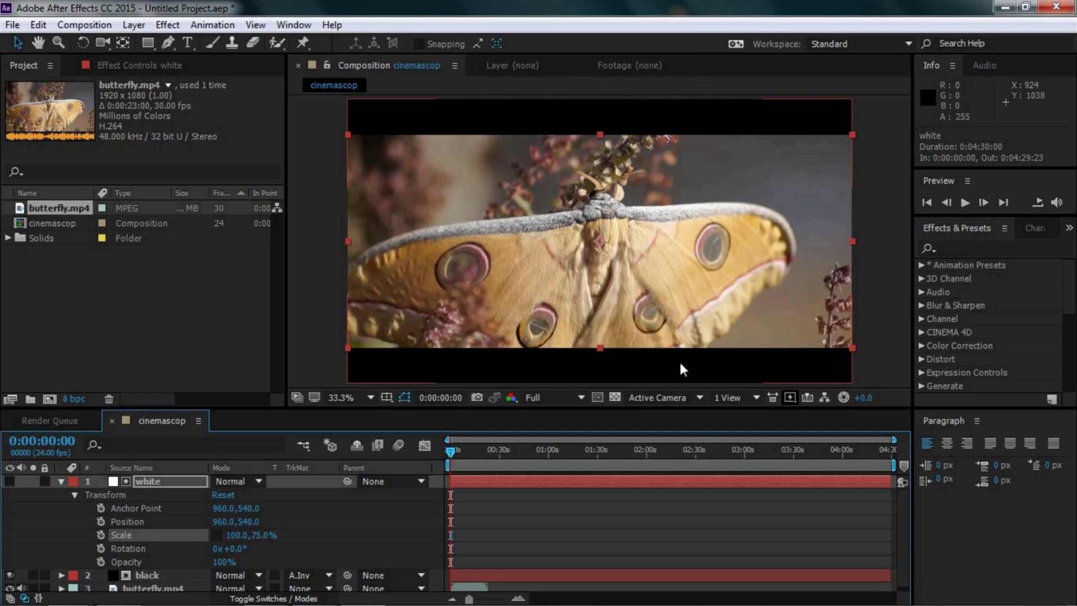
{"action": "left_click", "coordinate": [60, 481]}
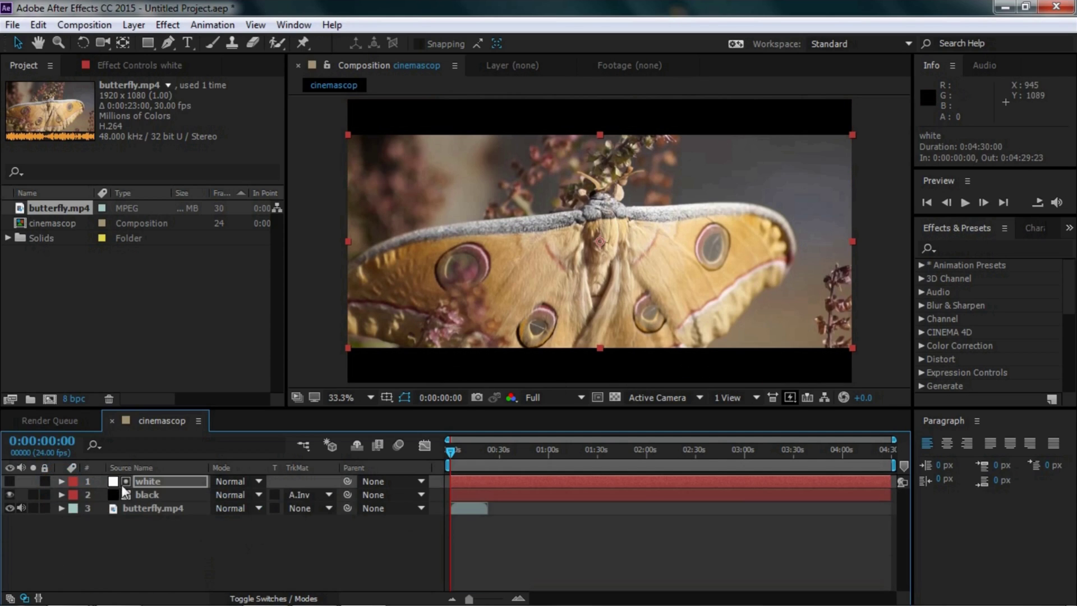
{"action": "left_click", "coordinate": [965, 201]}
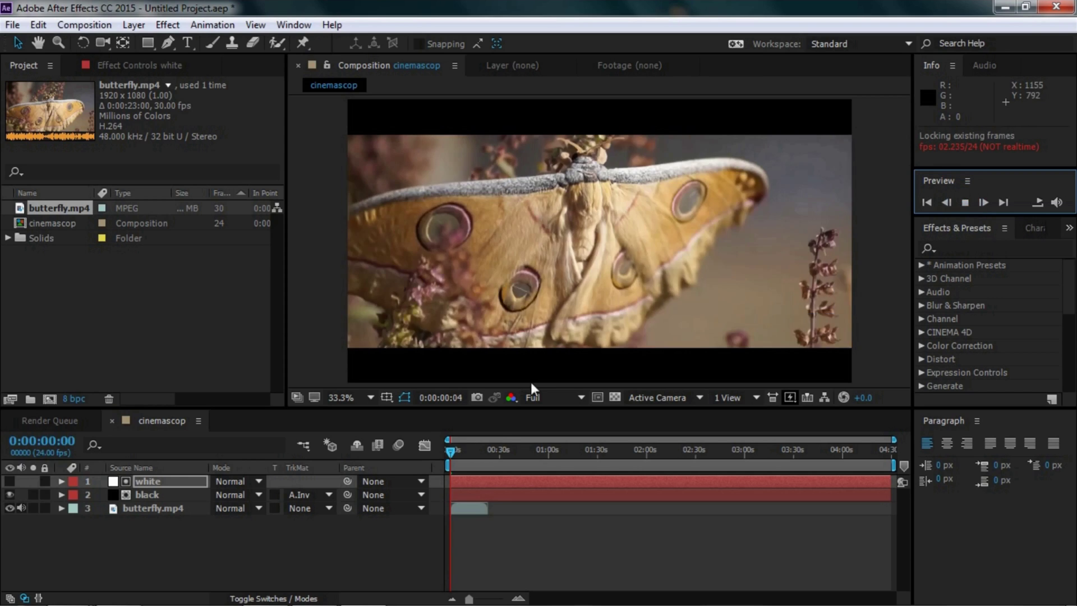
{"action": "key", "text": "space"}
{"action": "left_click", "coordinate": [966, 202]}
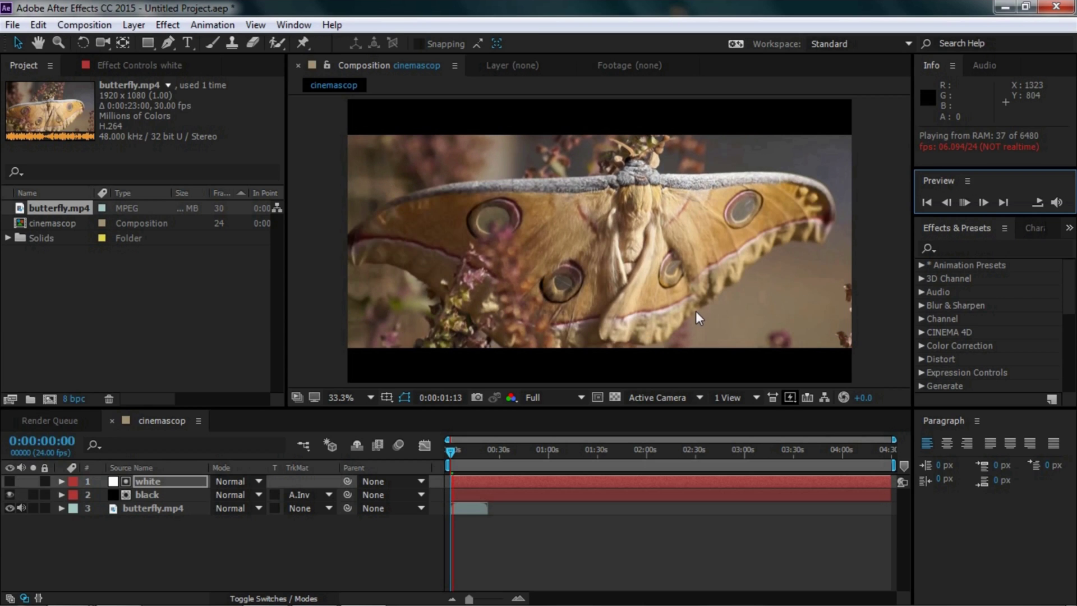
{"action": "key", "text": "space"}
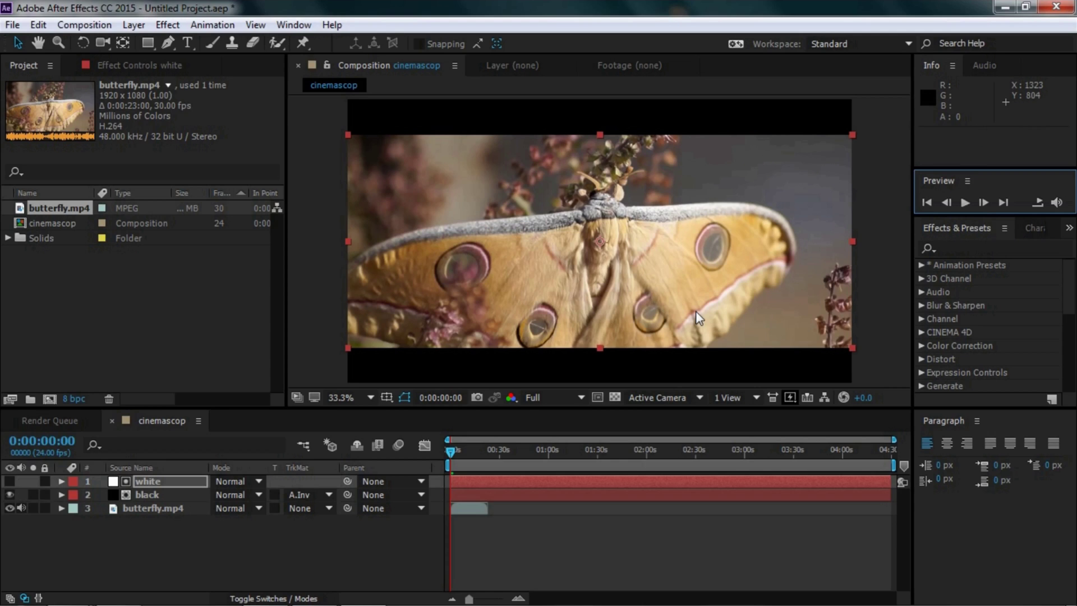